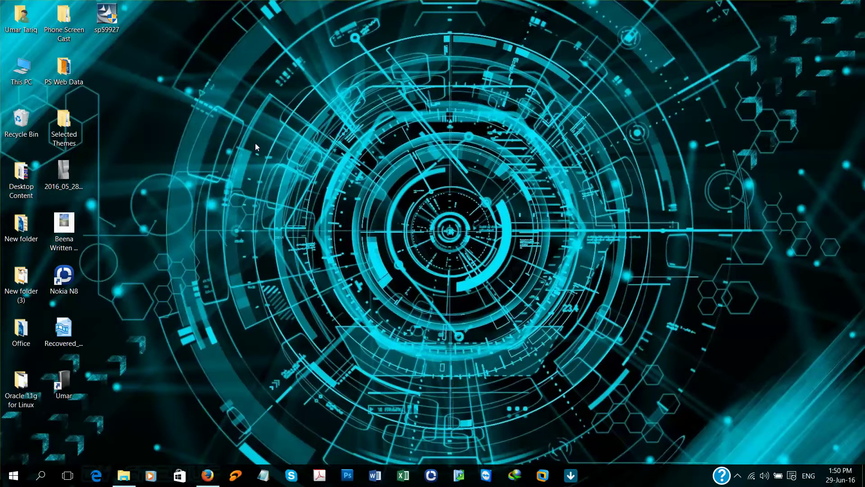
Run the sp59927 installer, accept the licence terms, and install HP Quick Launch.
click(103, 25)
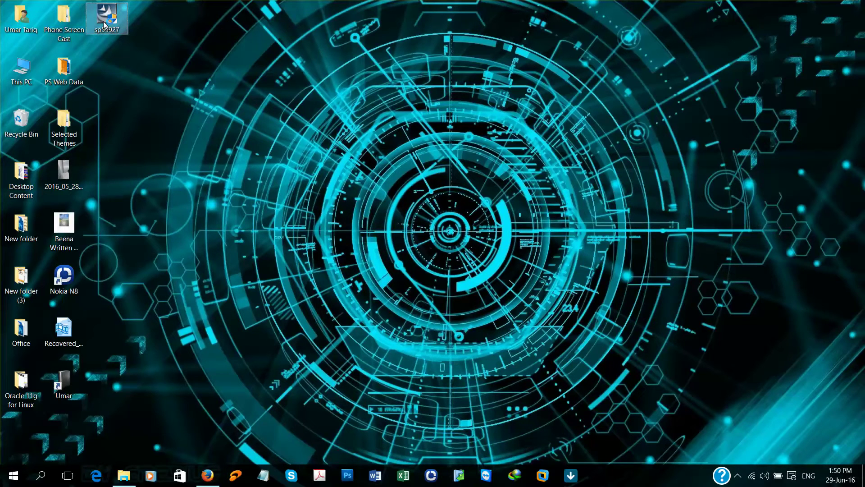
double_click(104, 25)
click(497, 340)
click(380, 305)
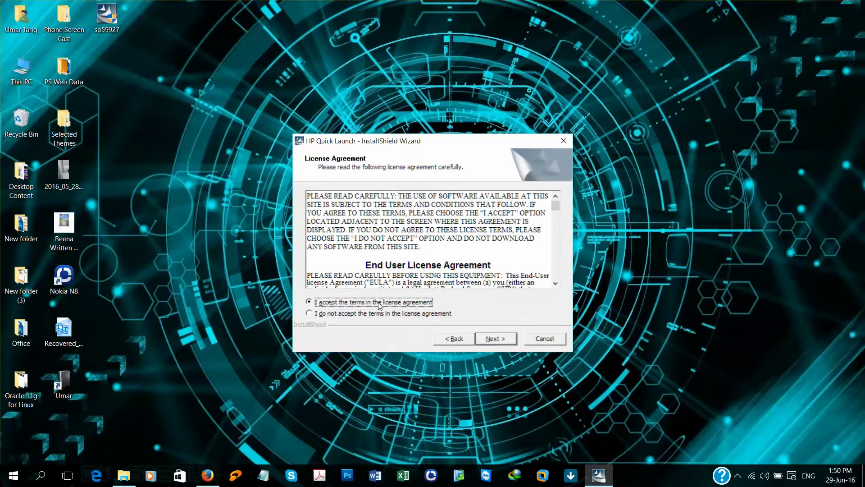
click(494, 339)
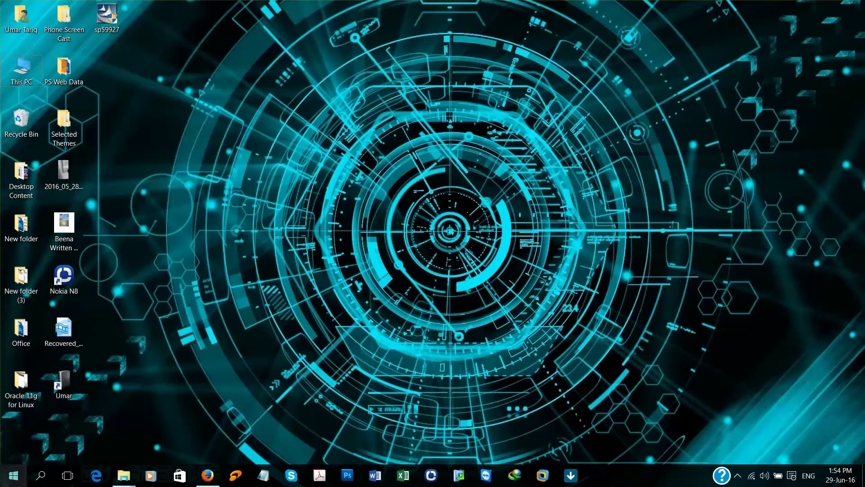
Locate HPWMISVC in C:\Program Files (x86)\Hewlett-Packard\HP Quick Launch, then close Explorer.
click(13, 475)
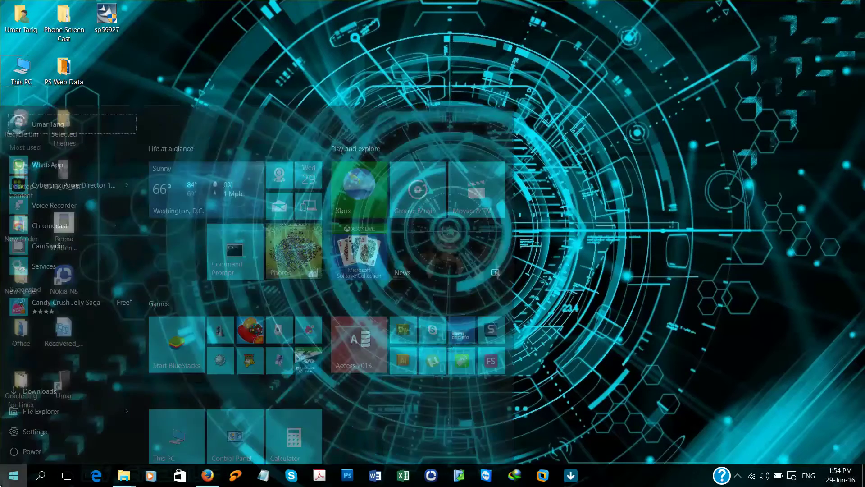
click(177, 394)
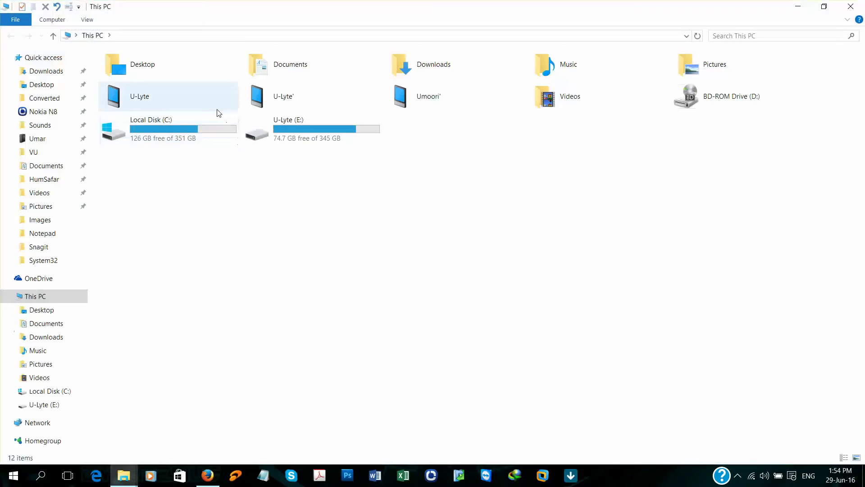
double_click(175, 141)
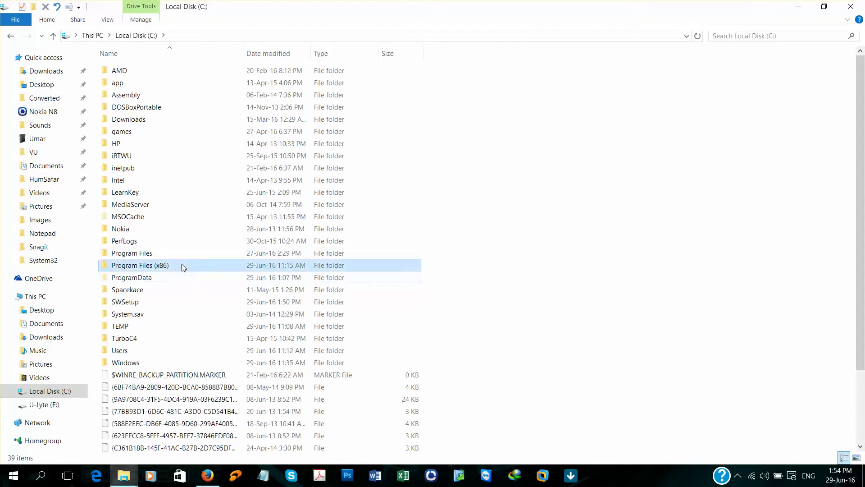
double_click(182, 265)
double_click(177, 412)
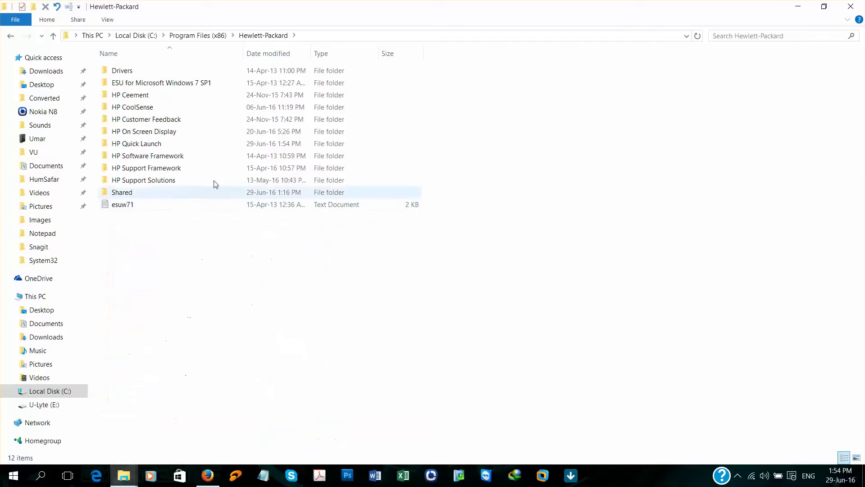
double_click(202, 144)
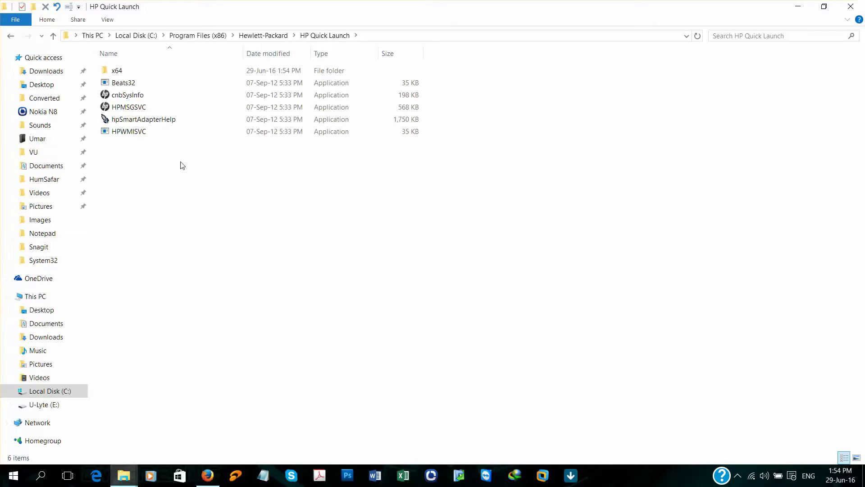
click(130, 140)
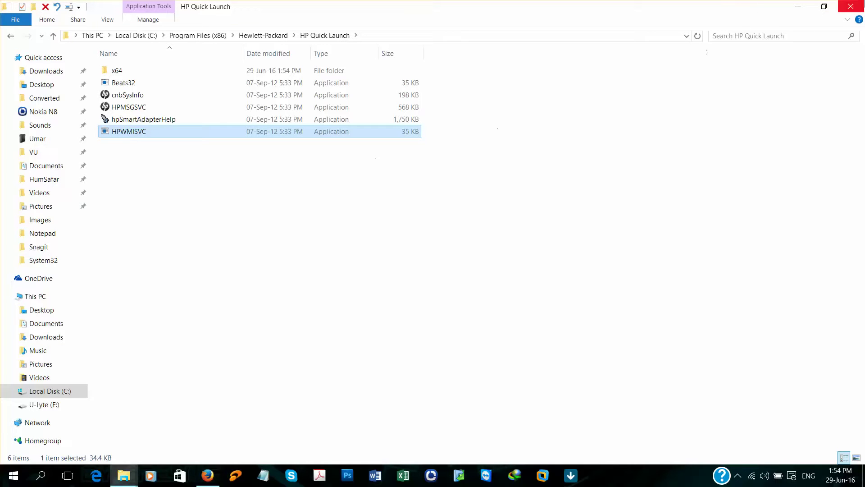
click(851, 7)
Search 'services', open the Services console, and open HPWMISVC's Properties.
click(13, 475)
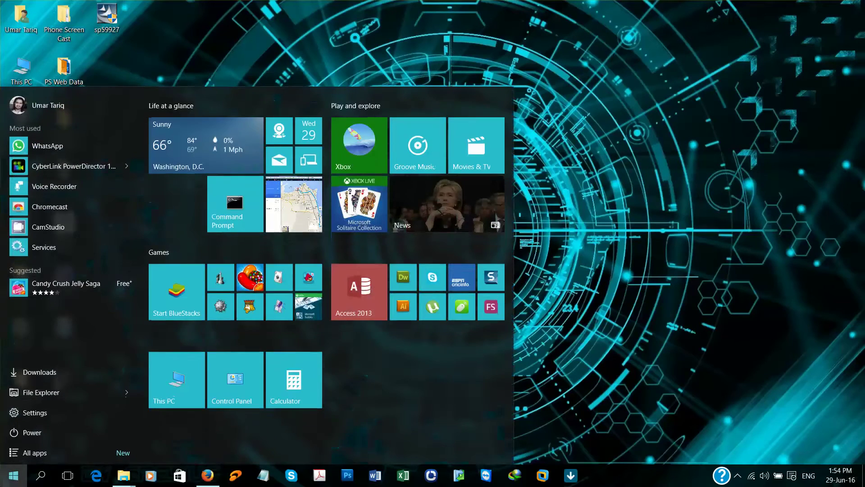
text(services)
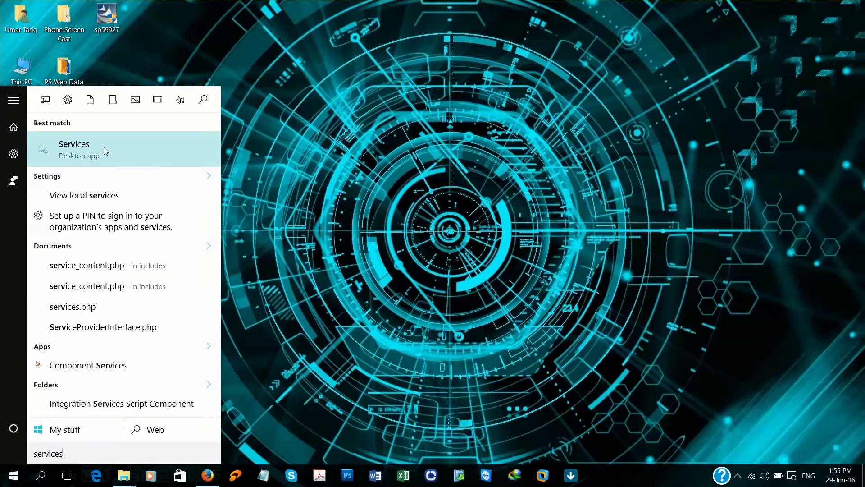
click(88, 147)
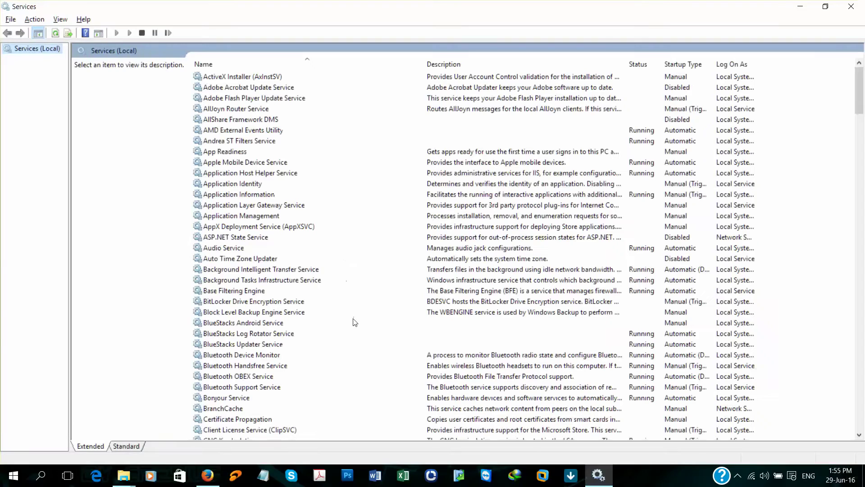
drag(859, 82, 853, 180)
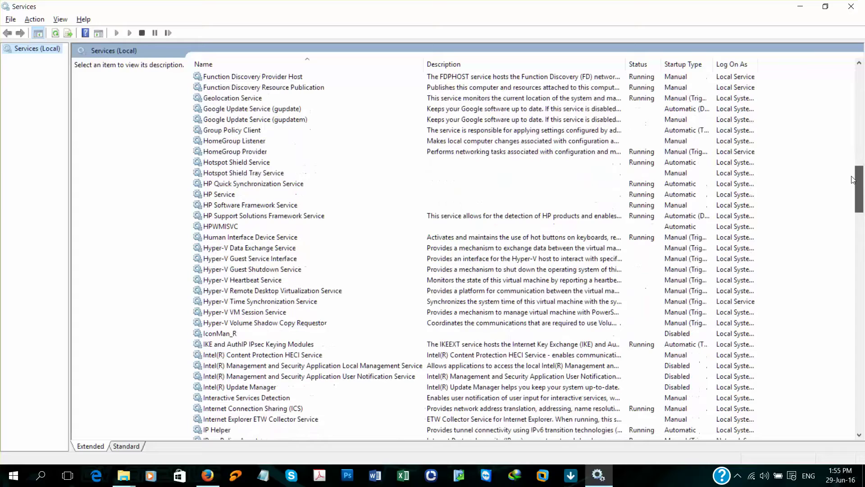
click(233, 225)
right_click(233, 226)
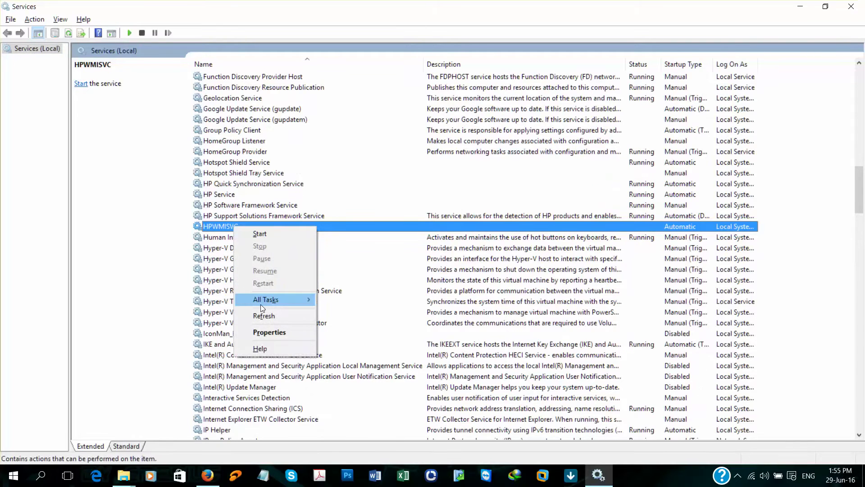
click(269, 332)
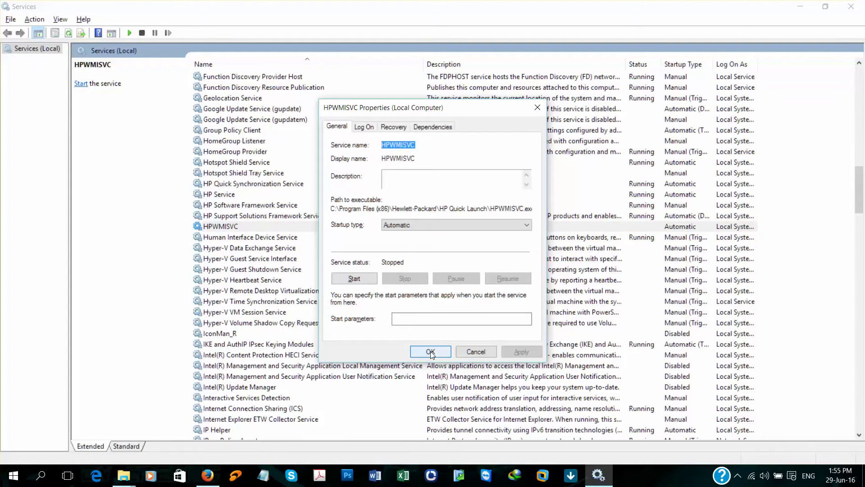
Keep HPWMISVC's startup type Automatic, start the service, and apply with OK.
click(409, 225)
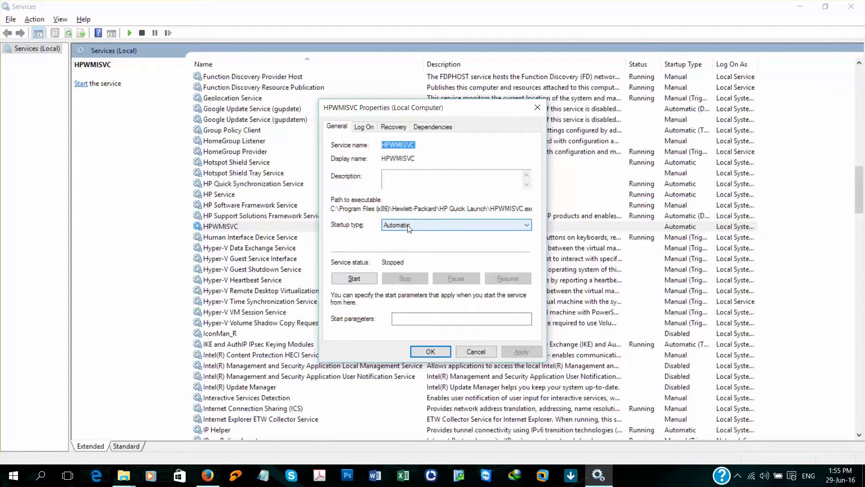
click(448, 228)
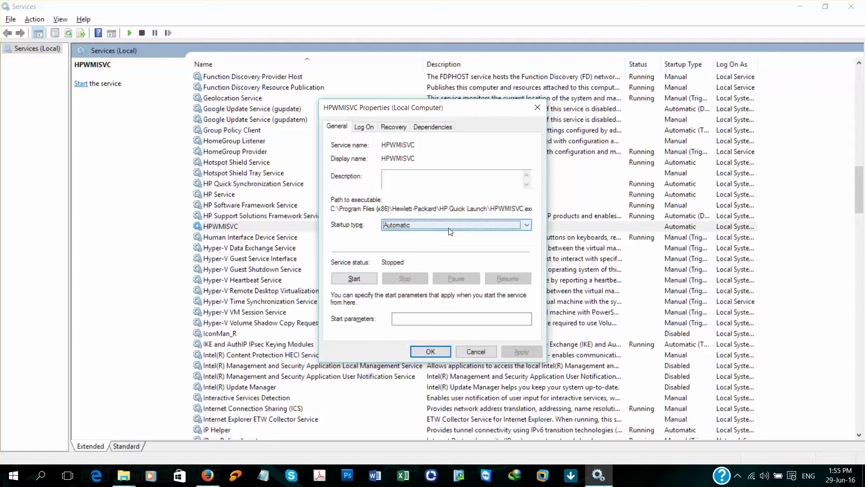
click(359, 277)
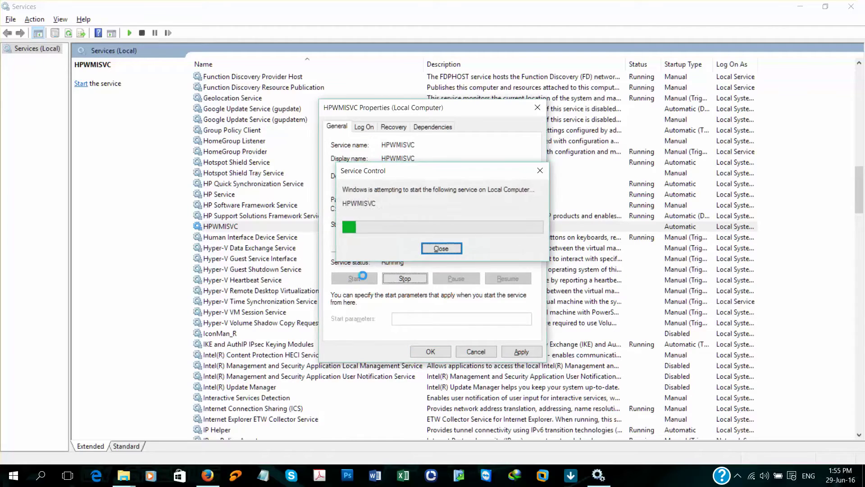
click(521, 352)
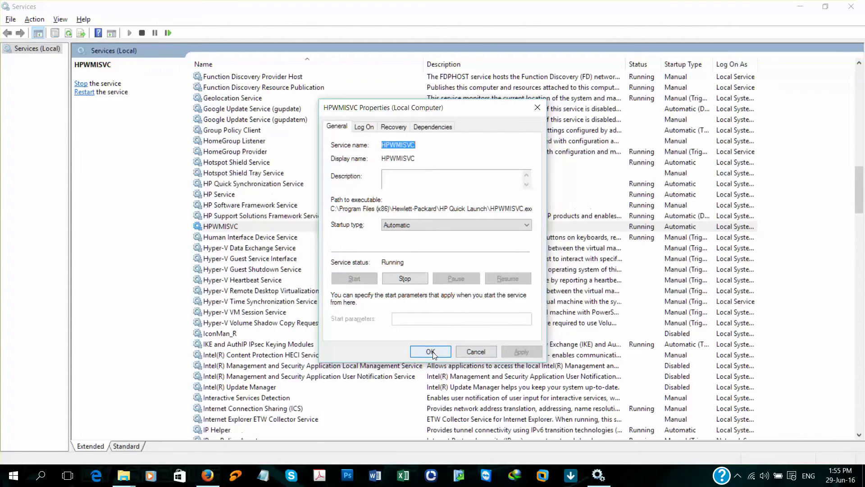
click(451, 353)
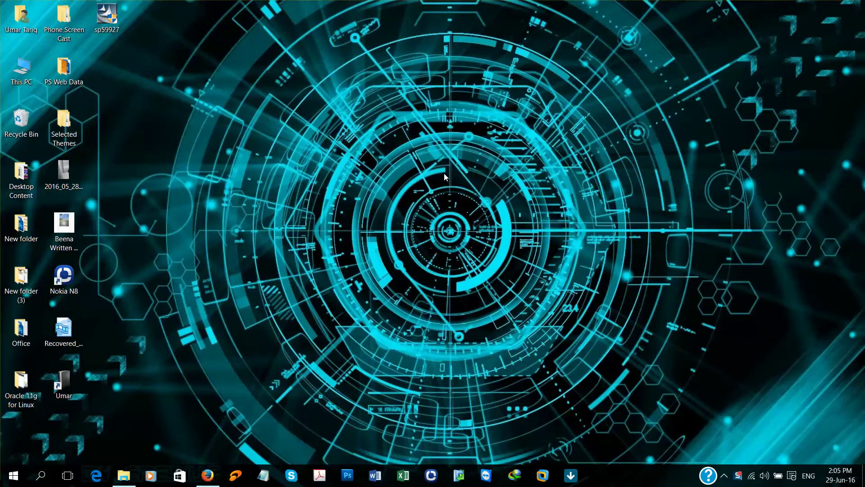
Show HP System Information with Fn+Esc, dismiss it, and expand the hidden tray icons.
key(Escape)
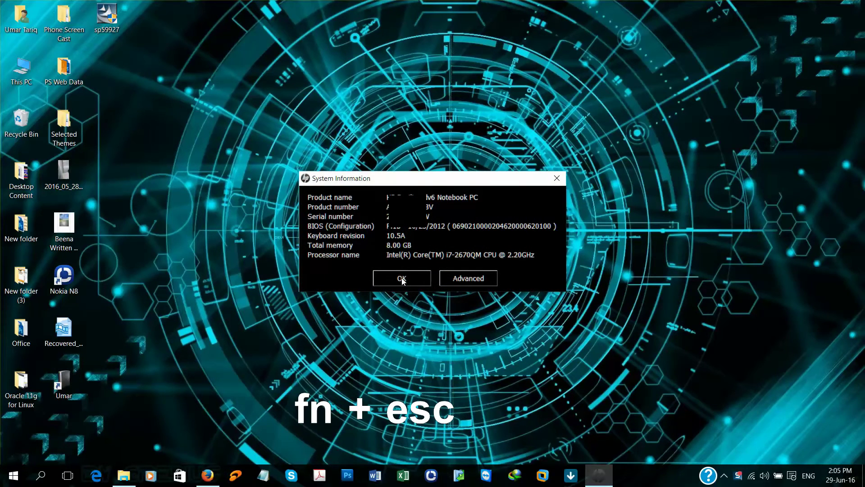
click(401, 277)
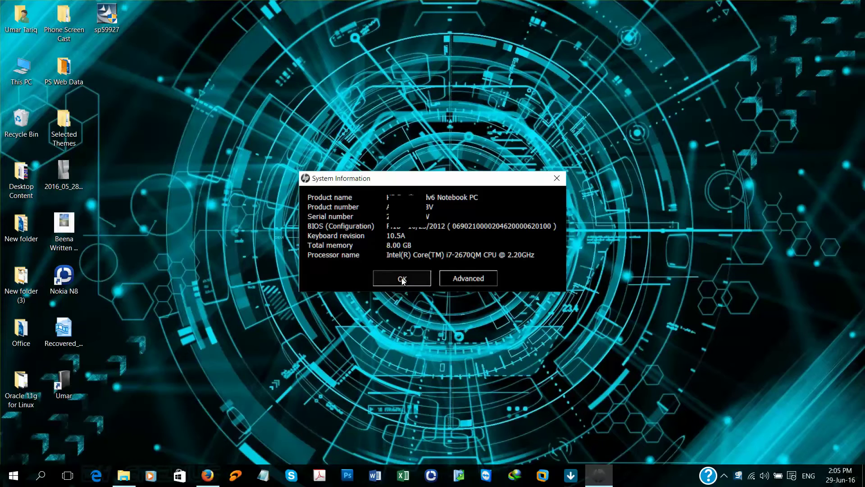
click(724, 476)
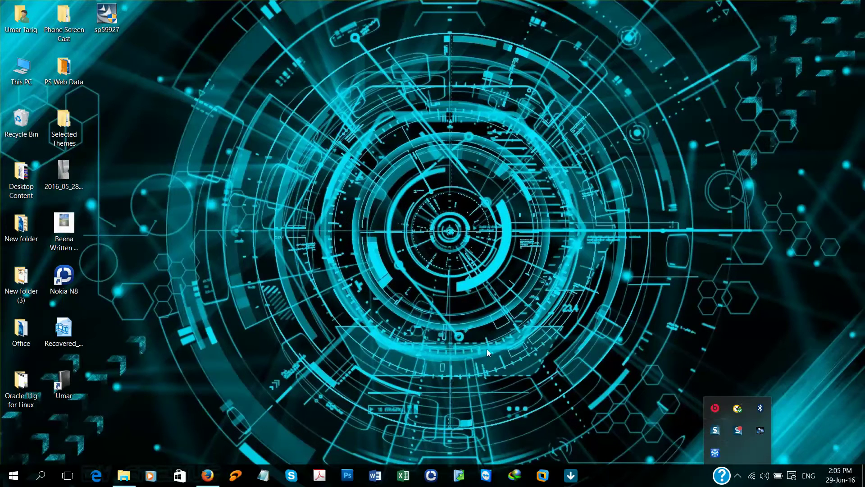
Toggle Beats Audio off and on twice with Fn+B, leaving it enabled, then launch KMPlayer.
click(470, 331)
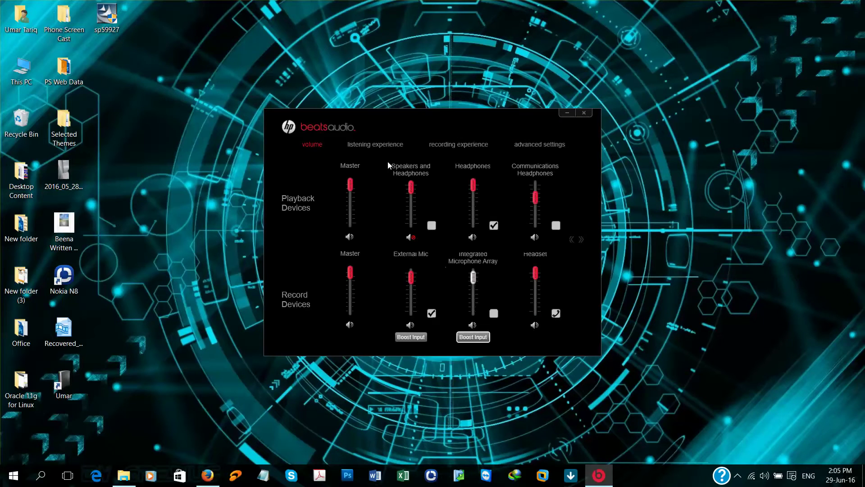
click(385, 148)
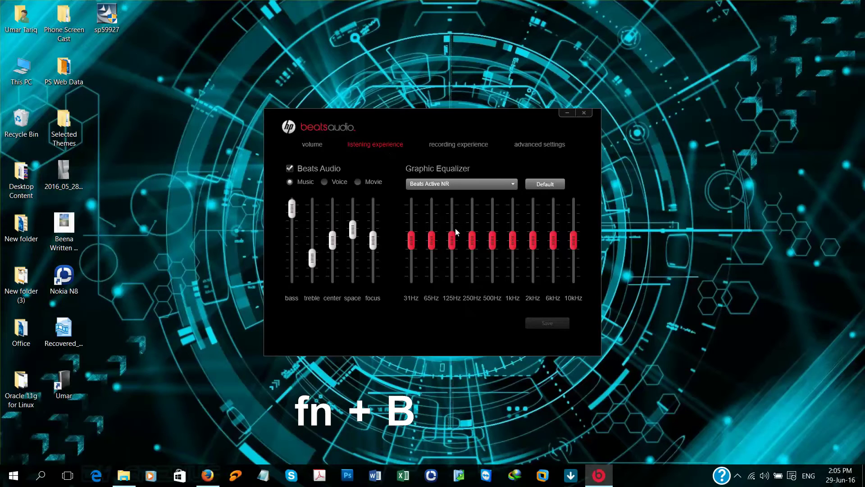
key(fn+b)
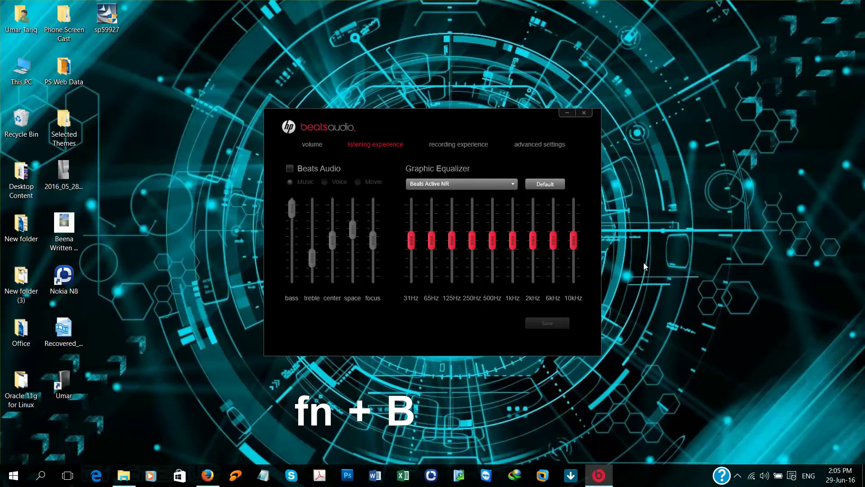
key(fn+b)
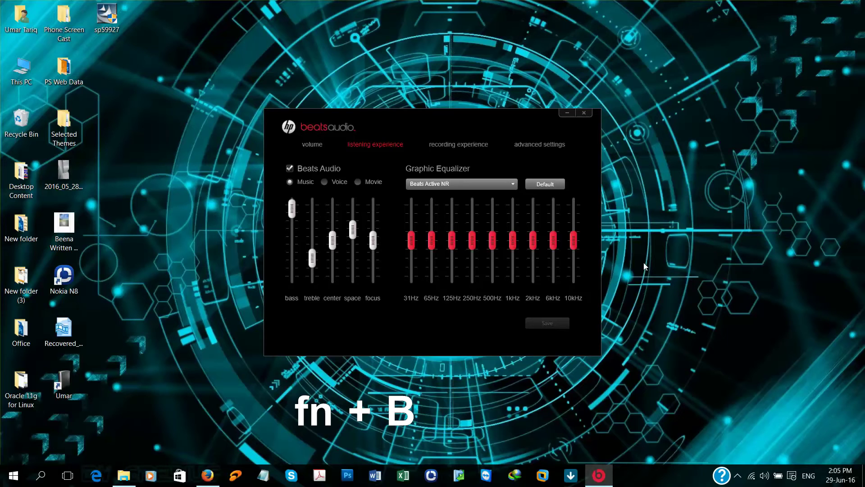
key(fn+b)
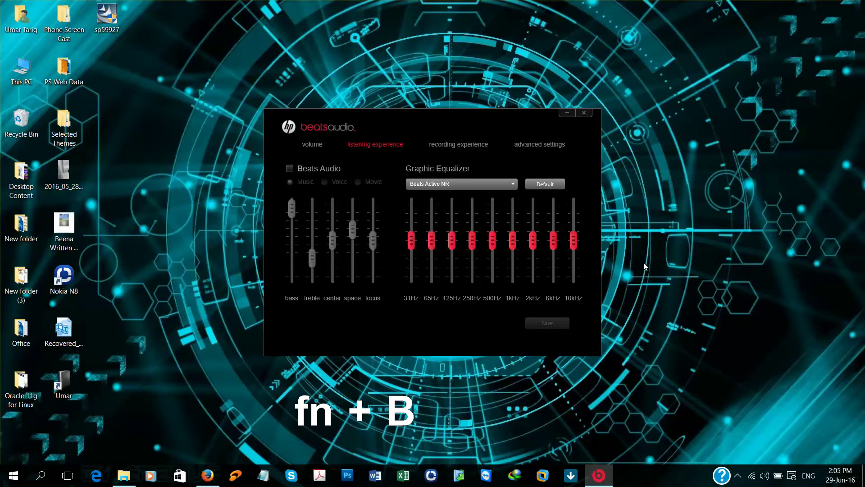
key(fn+b)
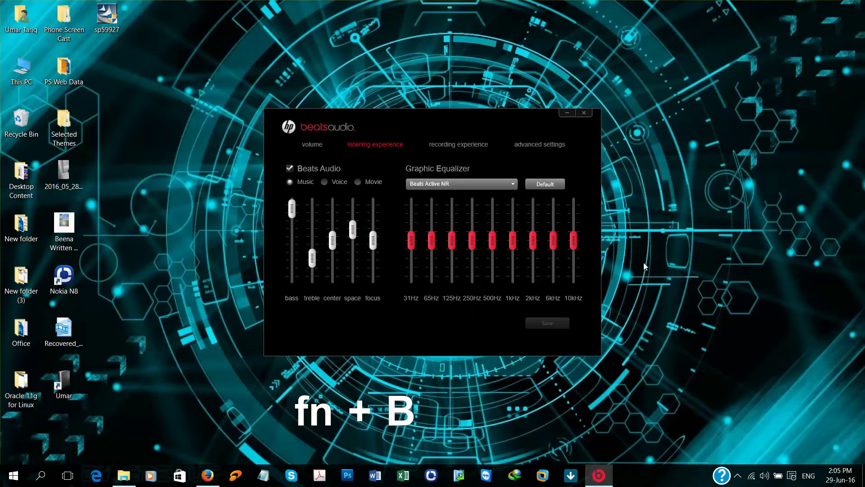
click(584, 113)
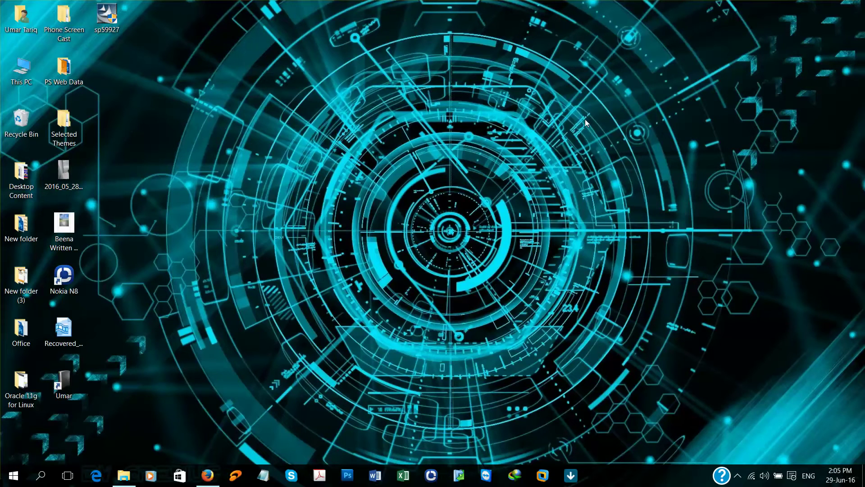
click(236, 478)
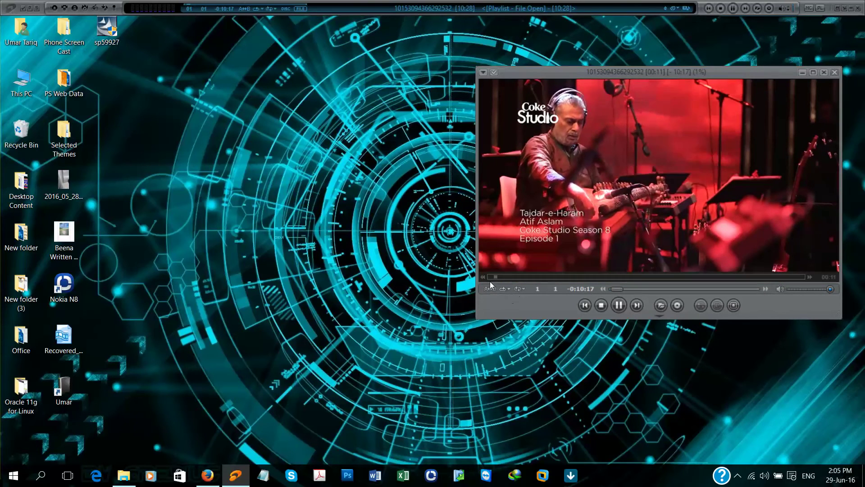
Restart the Coke Studio video from the beginning, pause and resume it, then stop playback.
click(490, 280)
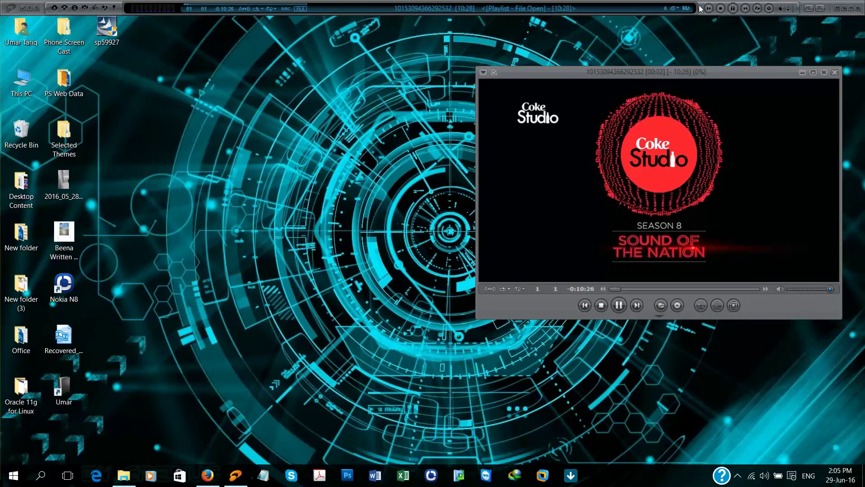
key(space)
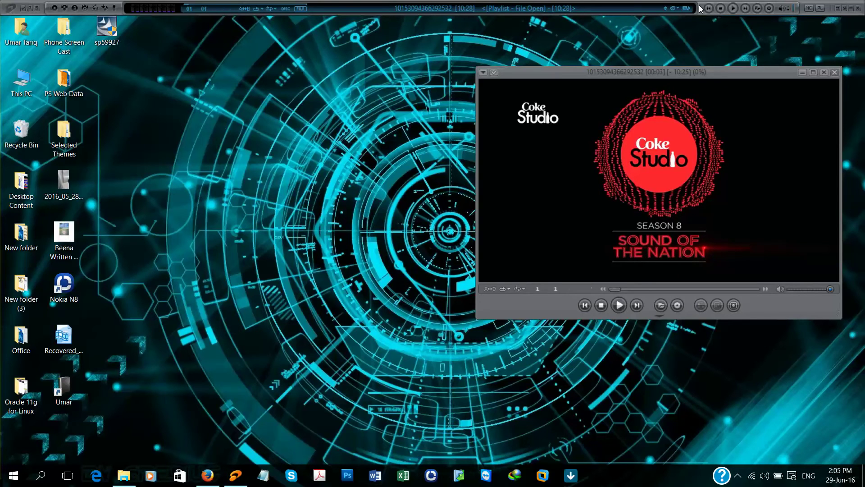
key(space)
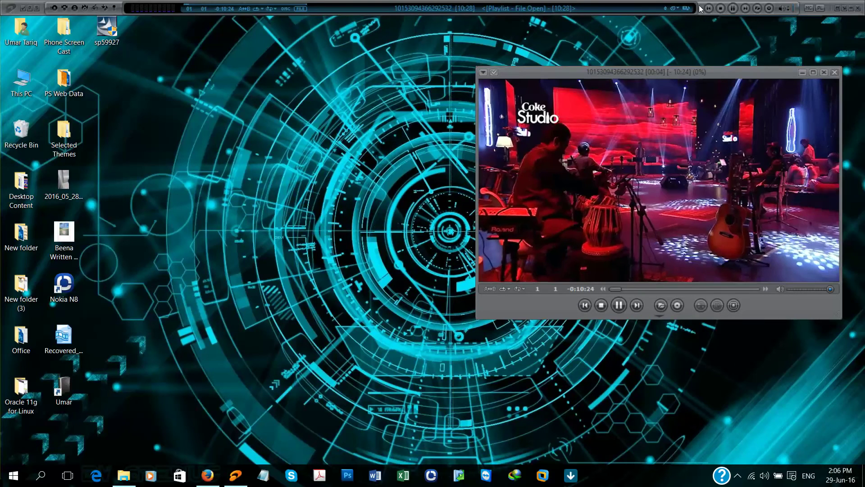
key(space)
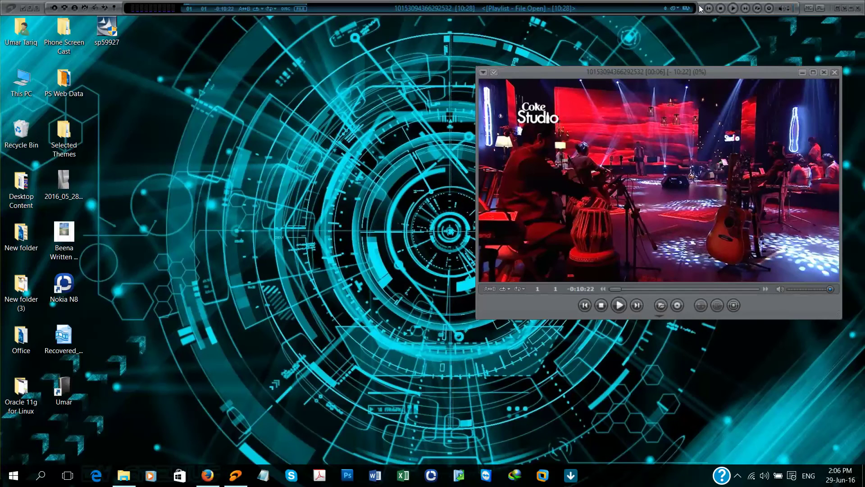
key(Page_Up)
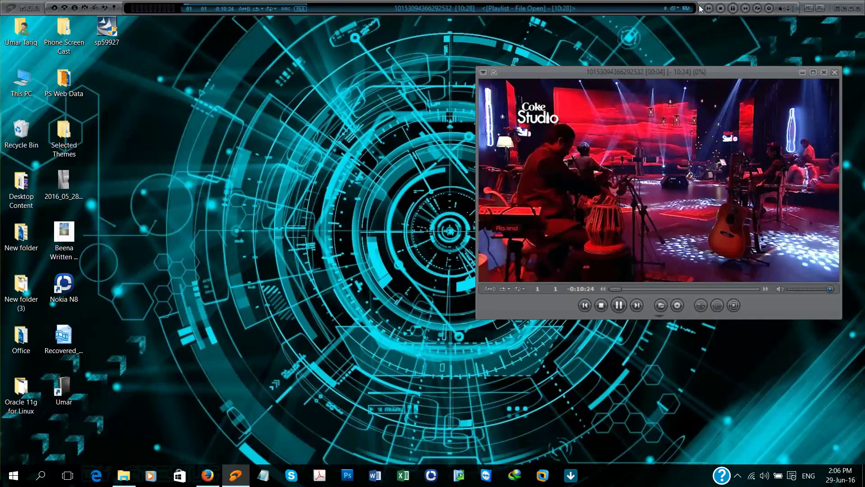
key(ctrl+space)
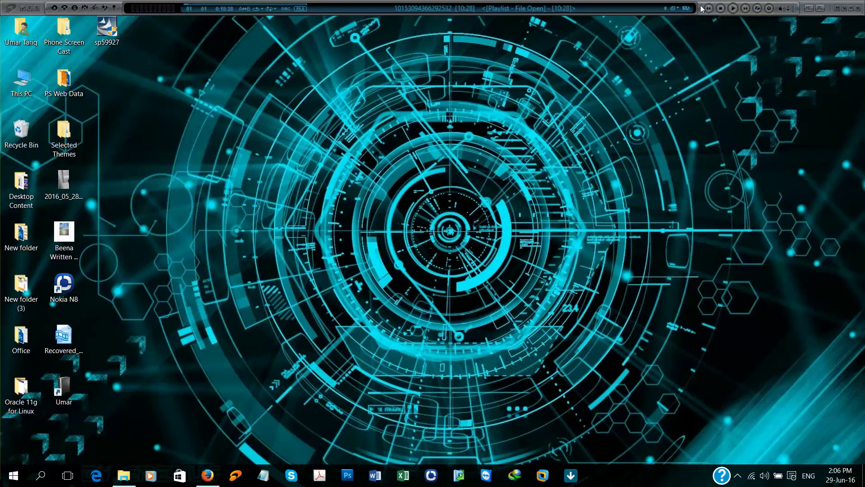